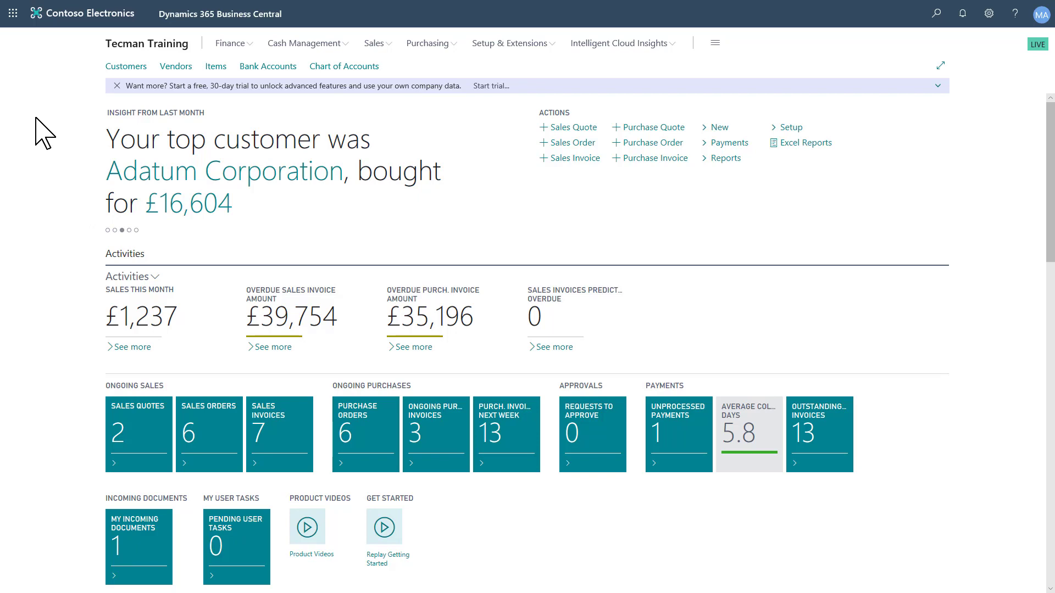
Open the Customers list from the Role Center
{"action": "left_click", "coordinate": [117, 67]}
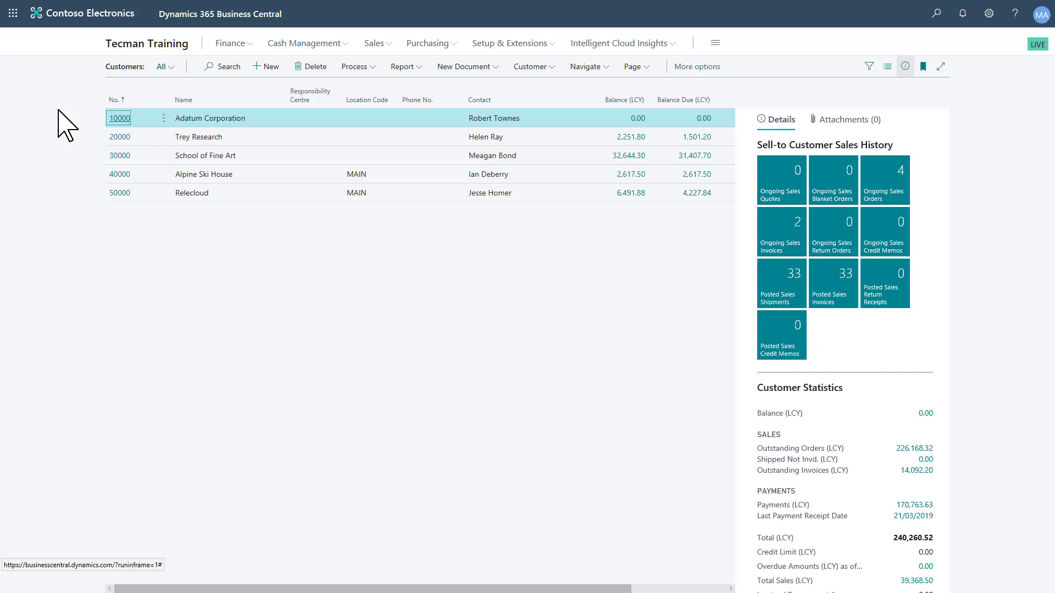
Switch to the Customer and Salesperson view, hide its filters and expand it to full width
{"action": "left_click", "coordinate": [165, 67]}
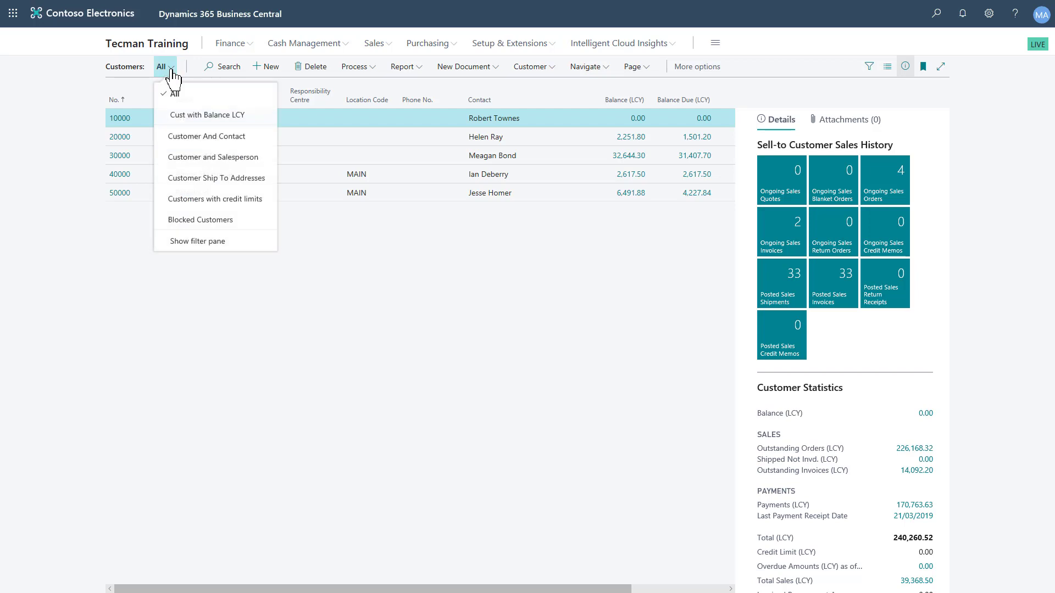
{"action": "left_click", "coordinate": [236, 160]}
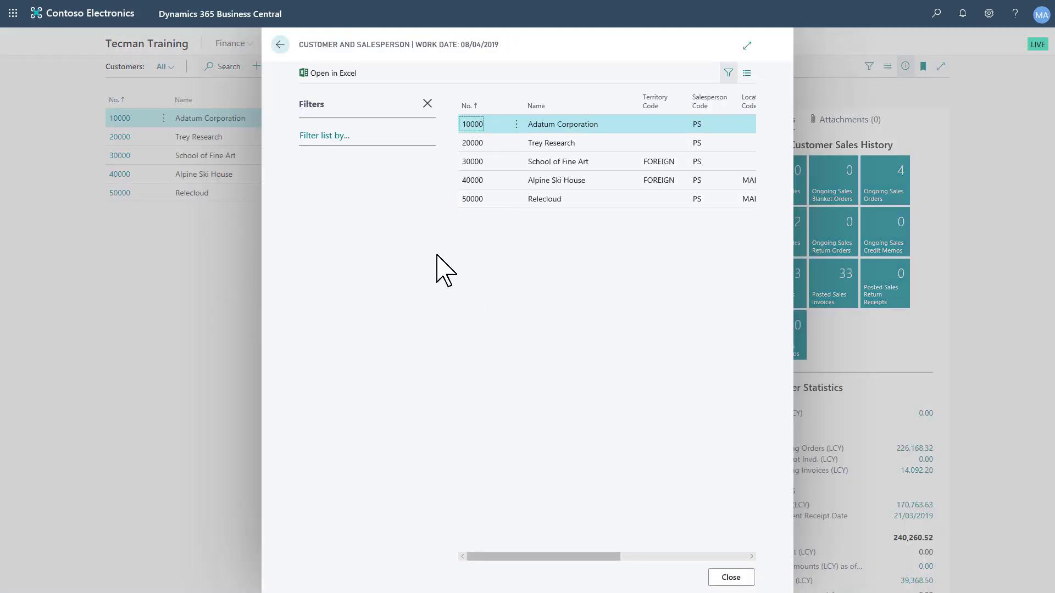
{"action": "left_click", "coordinate": [428, 104]}
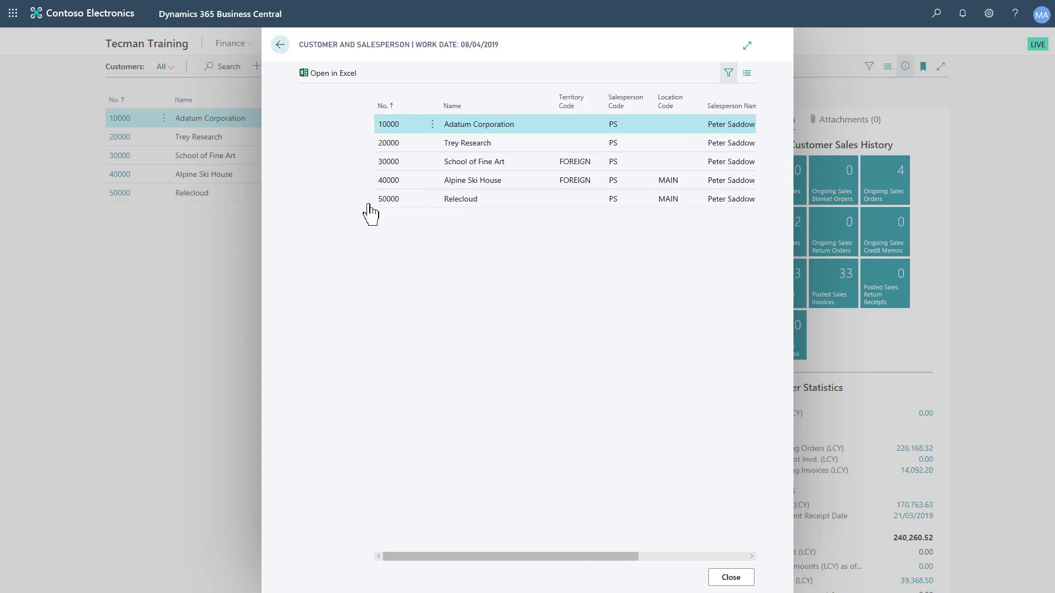
{"action": "left_click", "coordinate": [747, 46]}
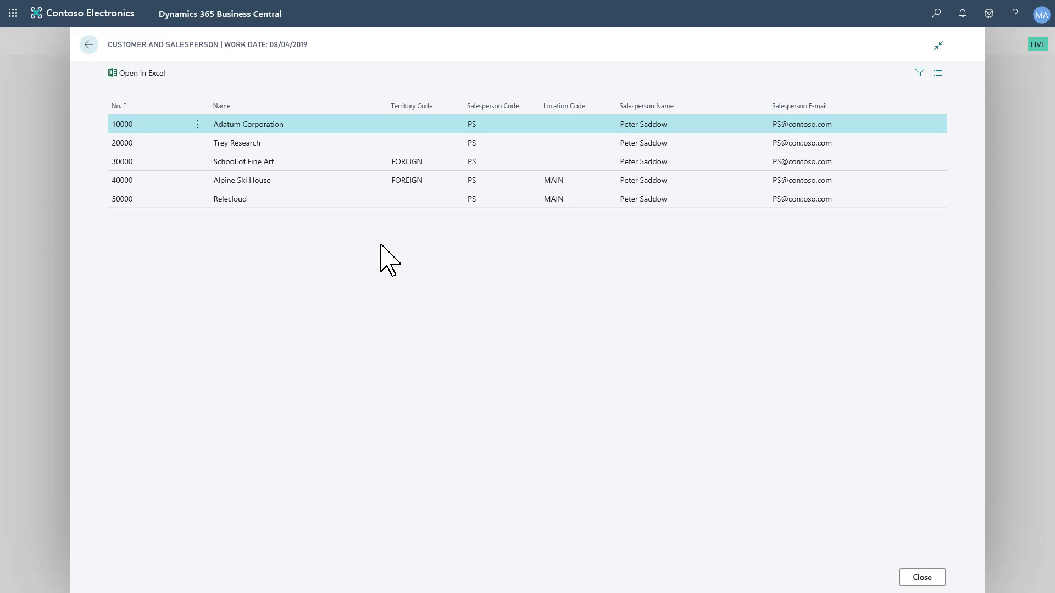
Go back to Customers and display the Blocked Customers list with its filter pane shown
{"action": "left_click", "coordinate": [88, 46]}
{"action": "left_click", "coordinate": [165, 67]}
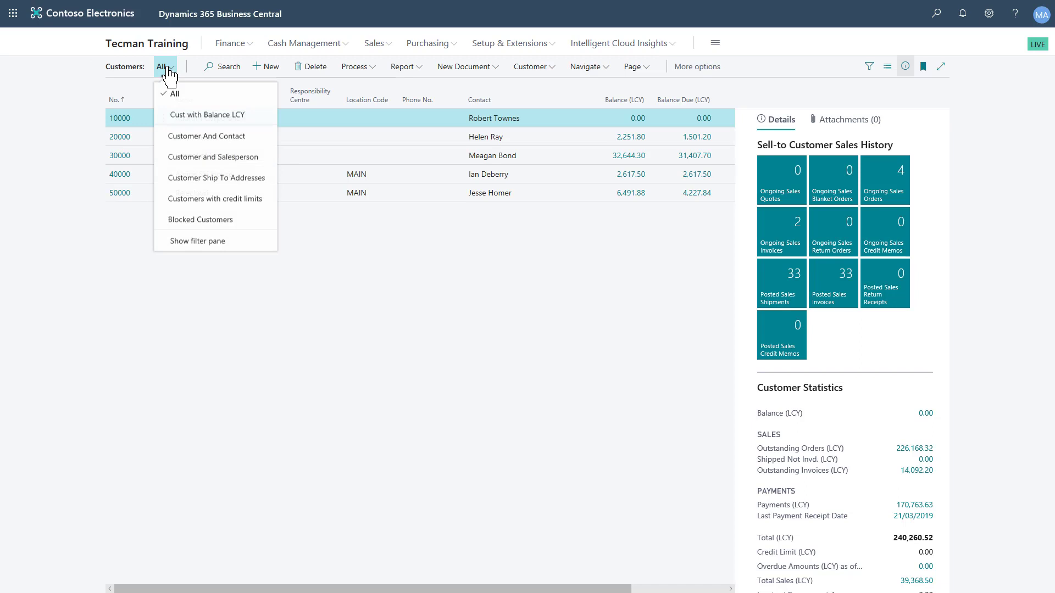
{"action": "left_click", "coordinate": [235, 223]}
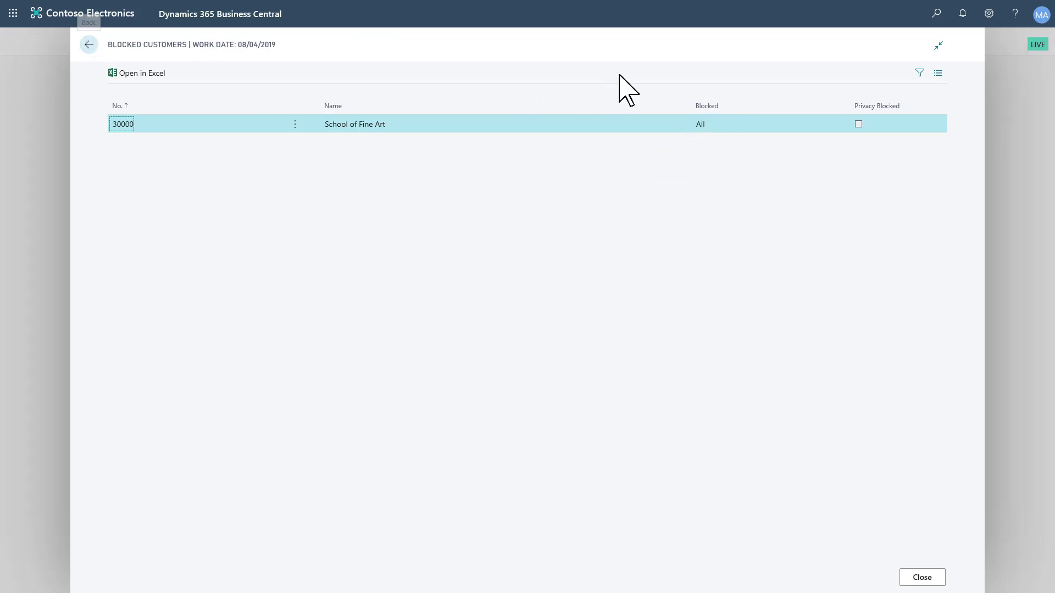
{"action": "left_click", "coordinate": [922, 78]}
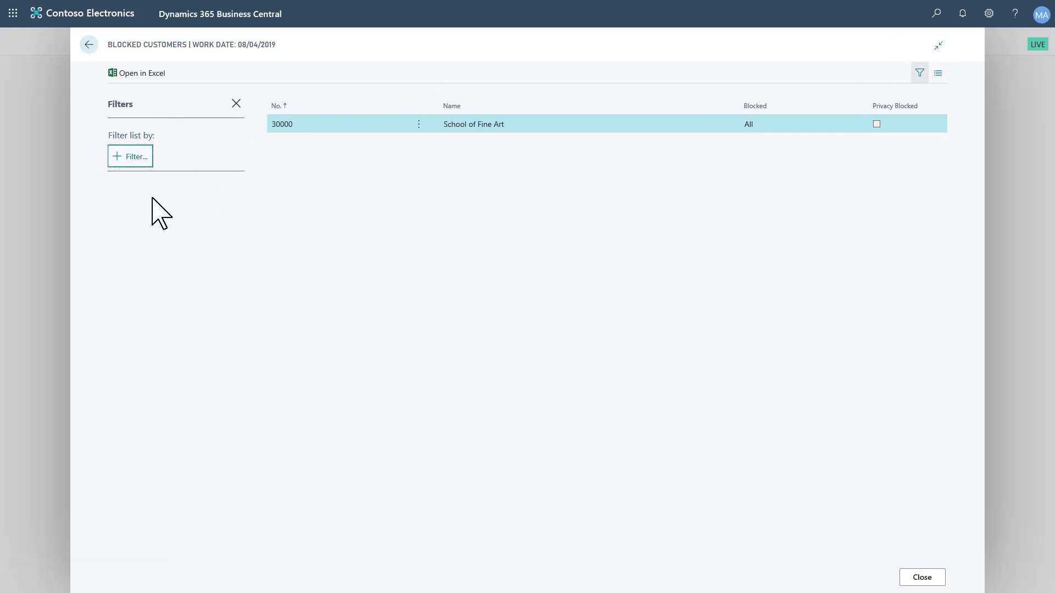
Switch to the Cust with Balance LCY view, check its Balance (LCY) <>0 filter, and open its options
{"action": "left_click", "coordinate": [88, 45]}
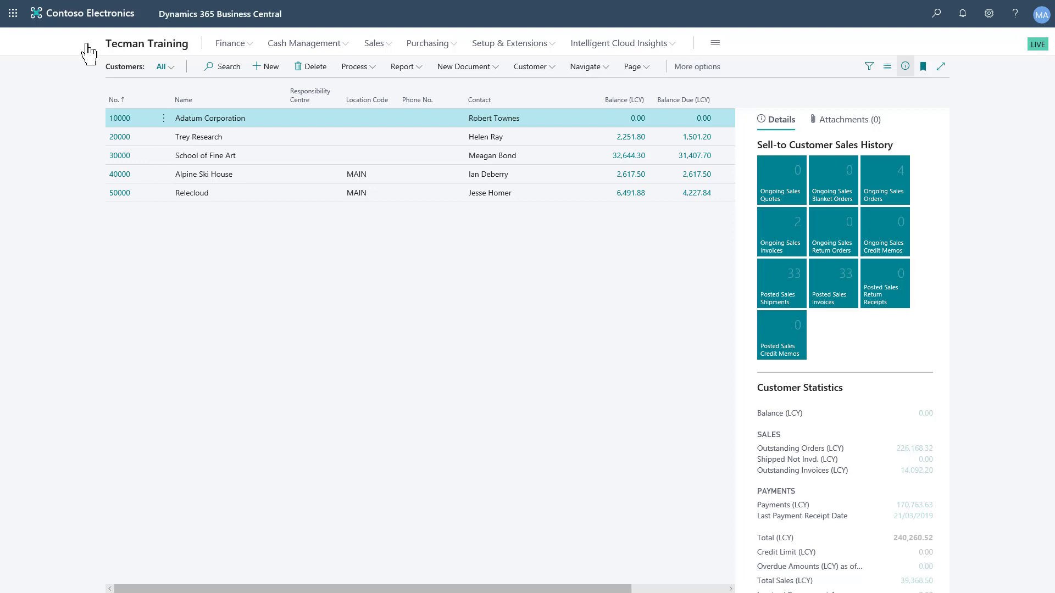
{"action": "left_click", "coordinate": [164, 66]}
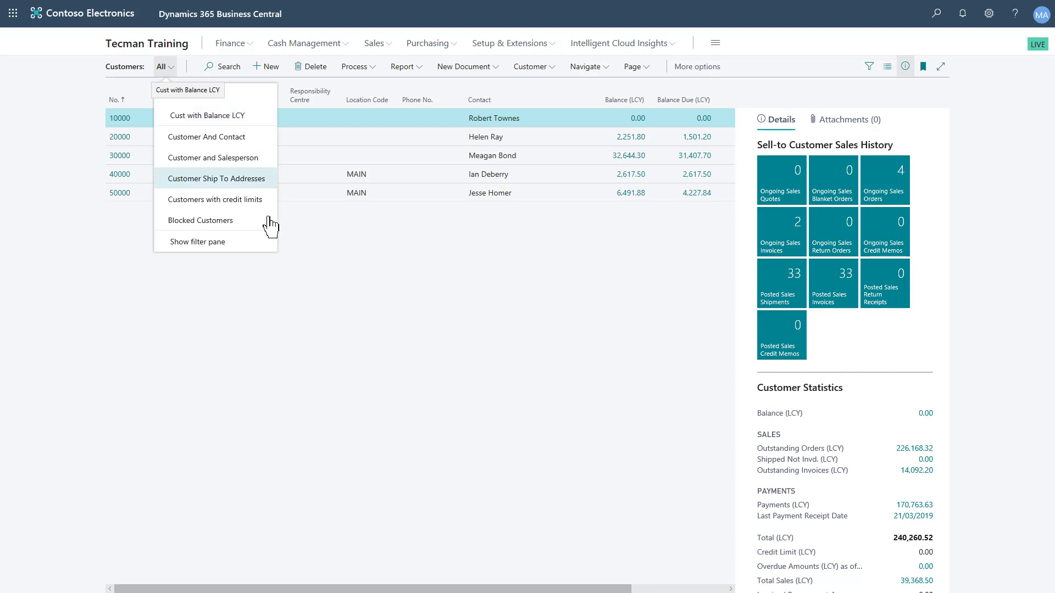
{"action": "left_click", "coordinate": [244, 118]}
{"action": "left_click", "coordinate": [869, 68]}
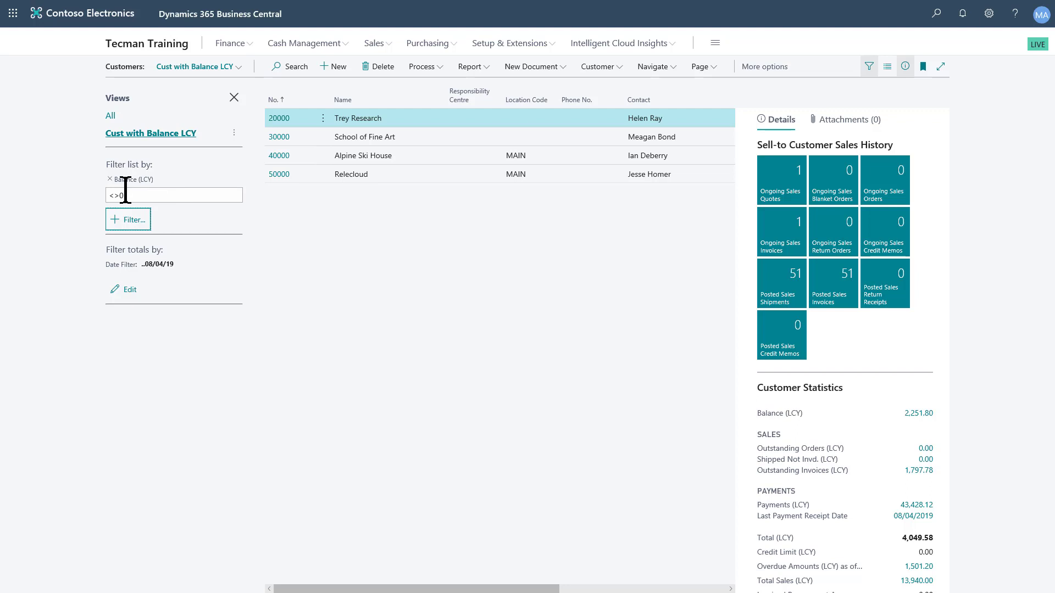
{"action": "left_click", "coordinate": [131, 198]}
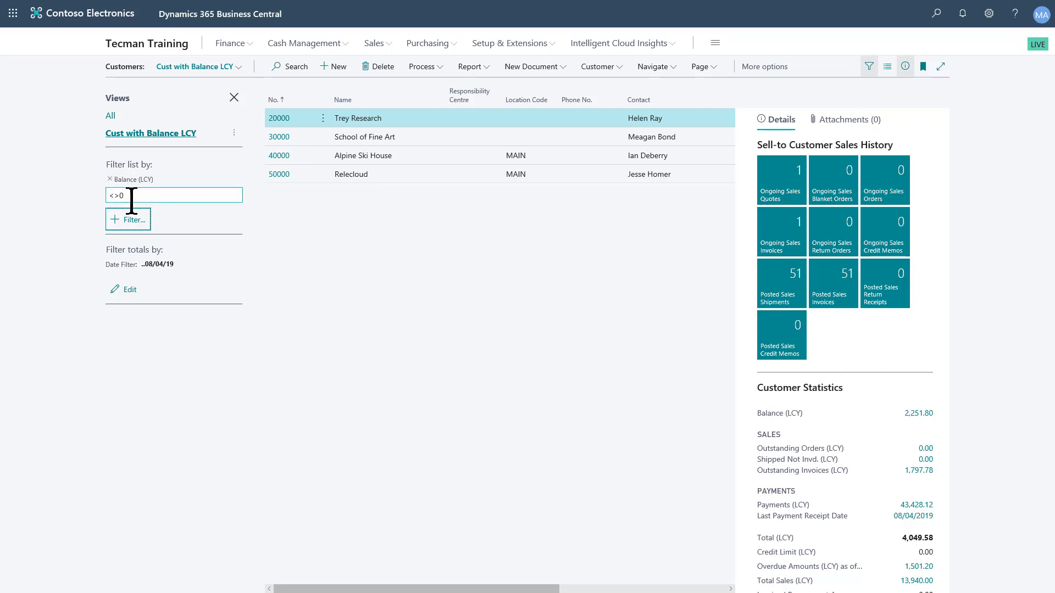
{"action": "left_click", "coordinate": [234, 134]}
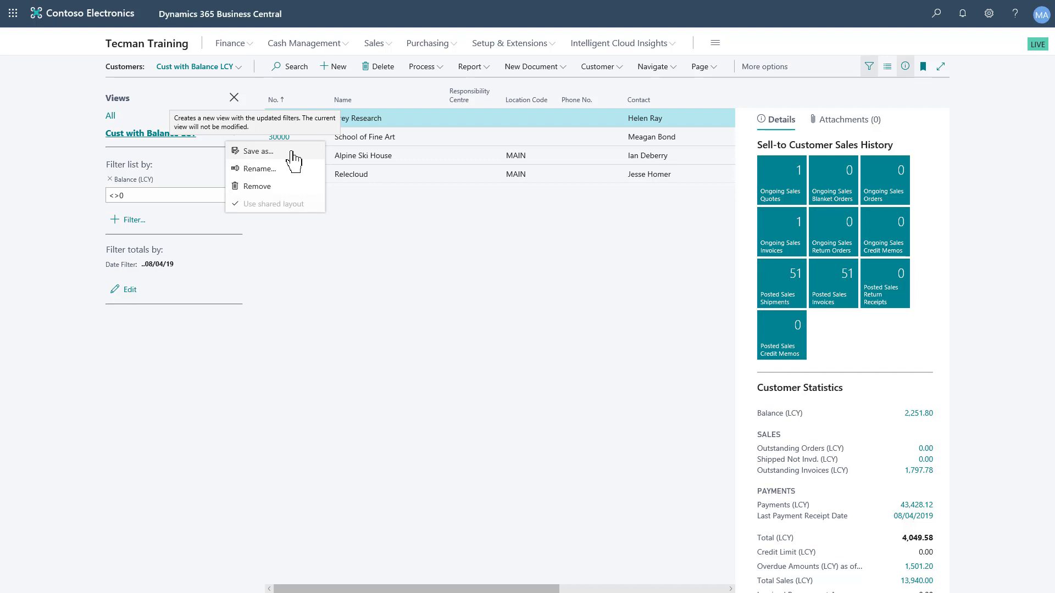
Delete ' LCY' from the view name so it becomes 'Cust with Balance'
{"action": "left_click", "coordinate": [280, 169]}
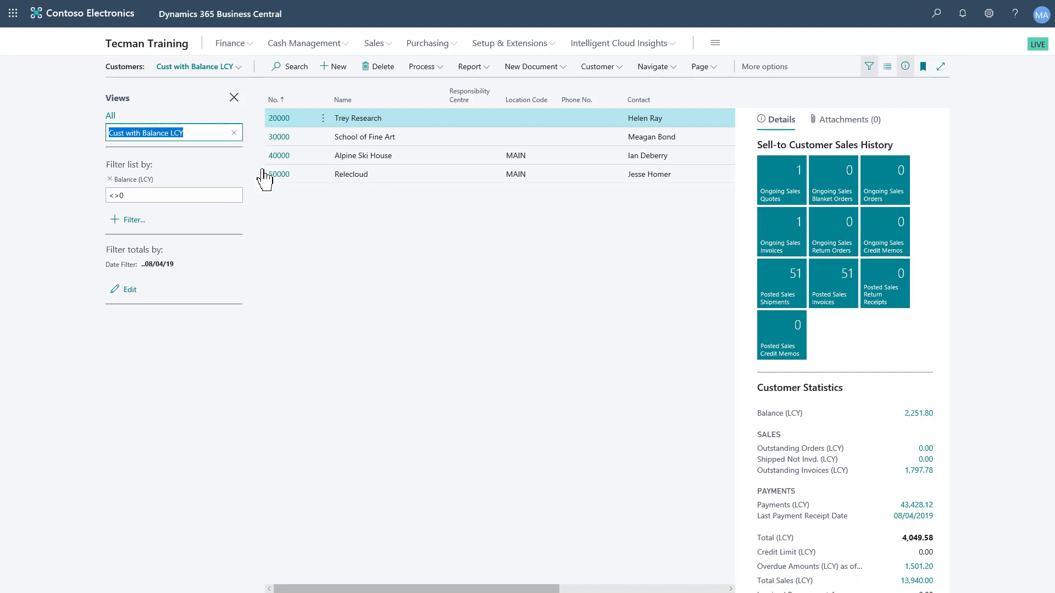
{"action": "left_click", "coordinate": [193, 133]}
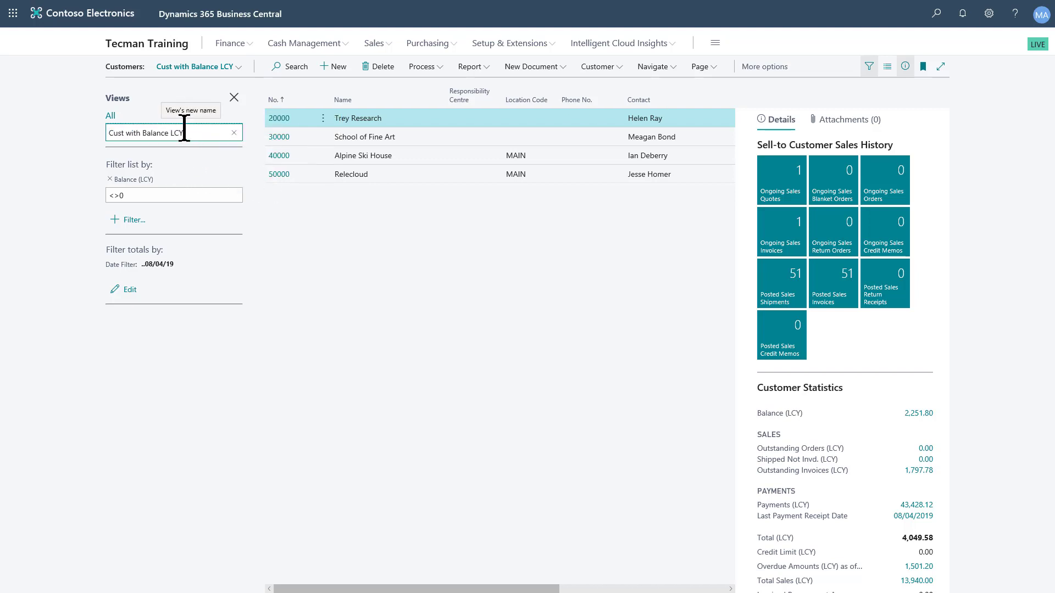
{"action": "key", "text": "BackSpace"}
{"action": "key", "text": "BackSpace"}
{"action": "key", "text": "BackSpace"}
{"action": "key", "text": "BackSpace"}
{"action": "key", "text": "Return"}
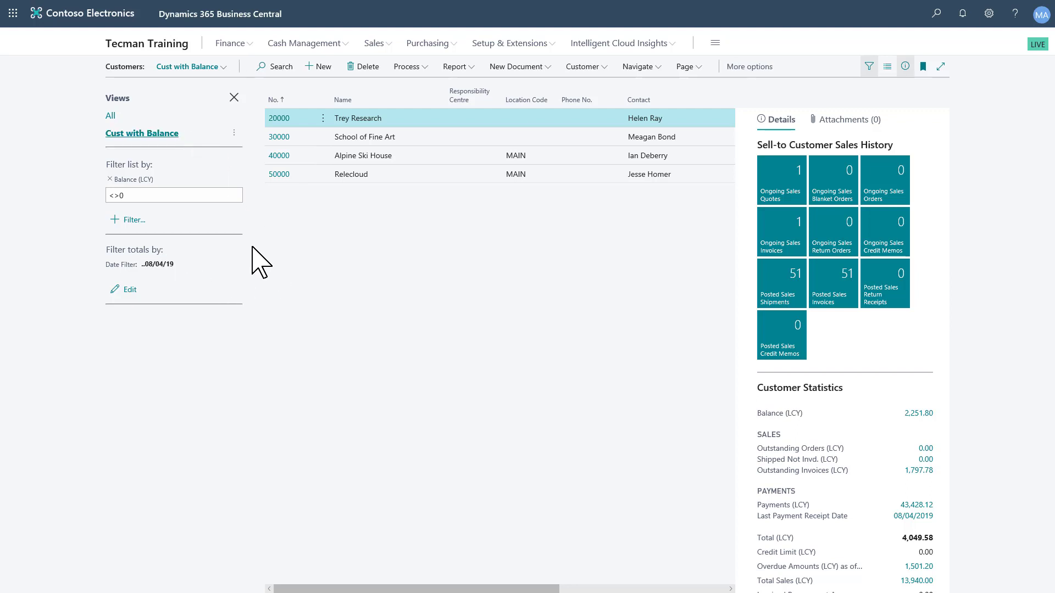
From the All view, filter the Location Code column to MAIN using Alpine Ski House's cell
{"action": "left_click", "coordinate": [110, 116]}
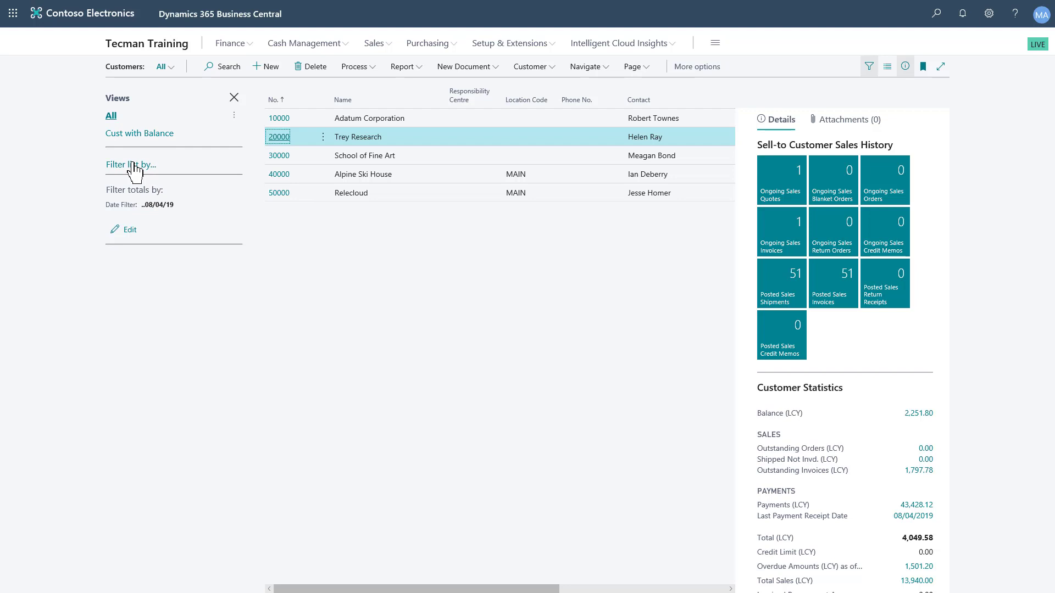
{"action": "left_click", "coordinate": [131, 165]}
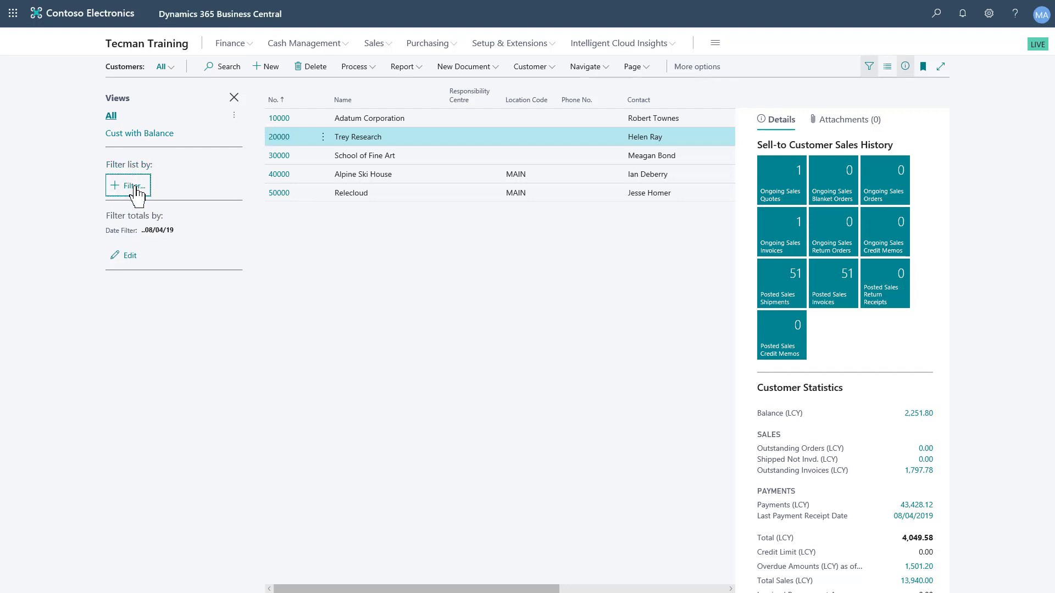
{"action": "left_click", "coordinate": [132, 185]}
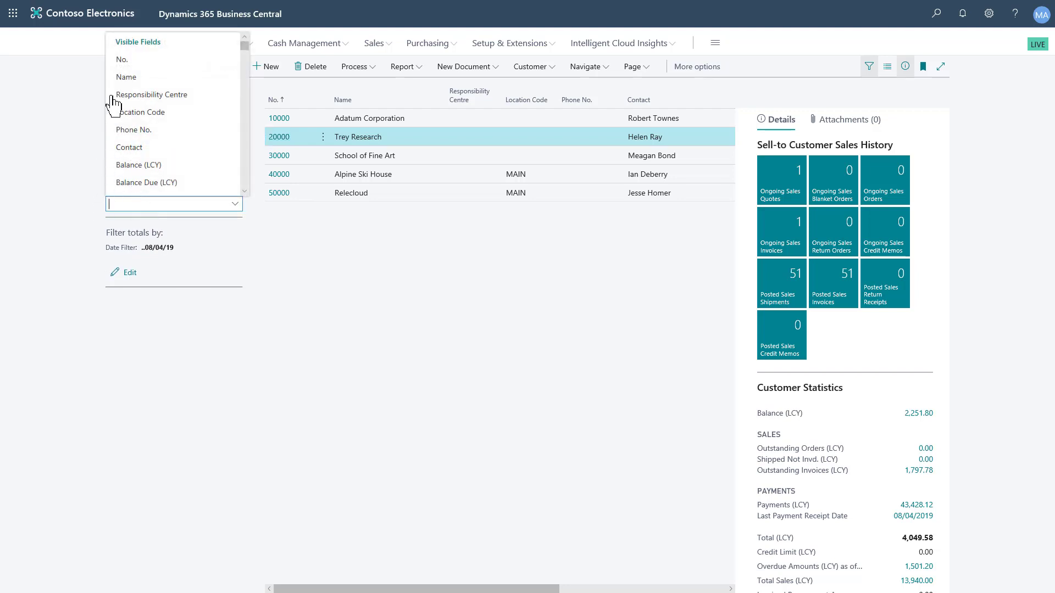
{"action": "left_click", "coordinate": [87, 118]}
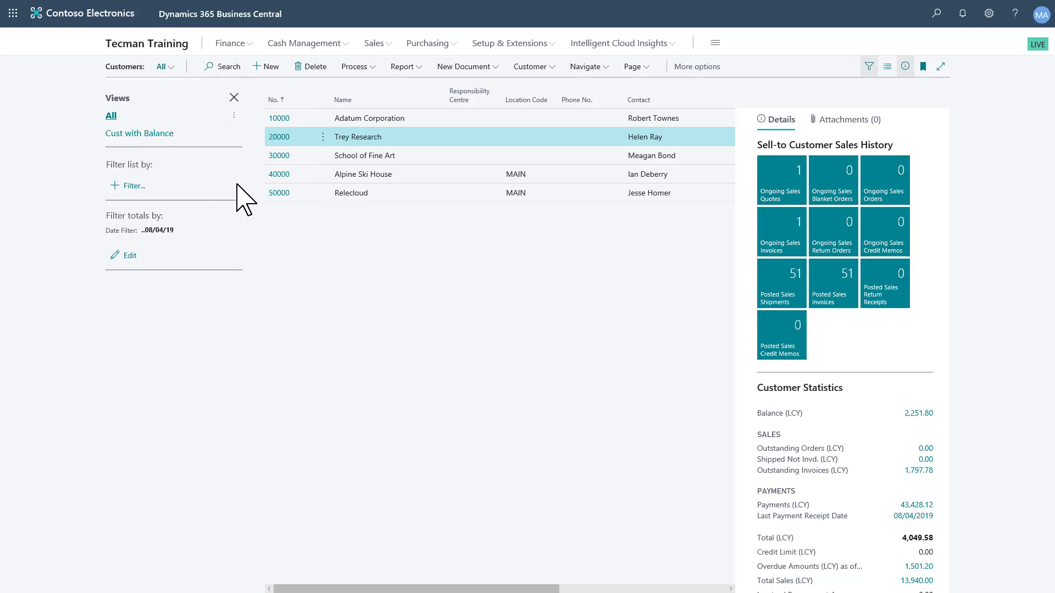
{"action": "left_click", "coordinate": [515, 175]}
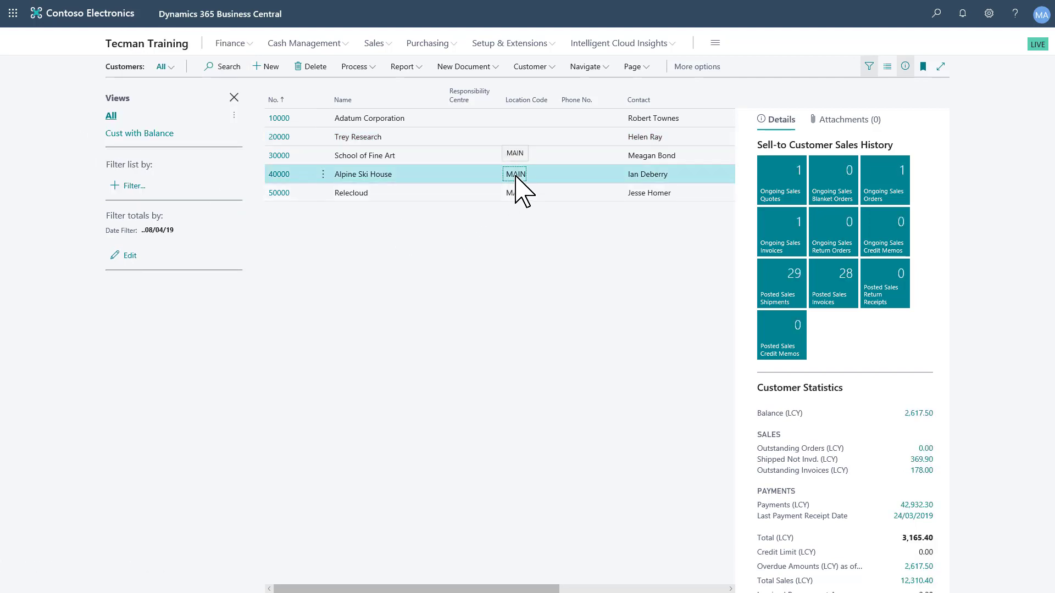
{"action": "left_click", "coordinate": [553, 101]}
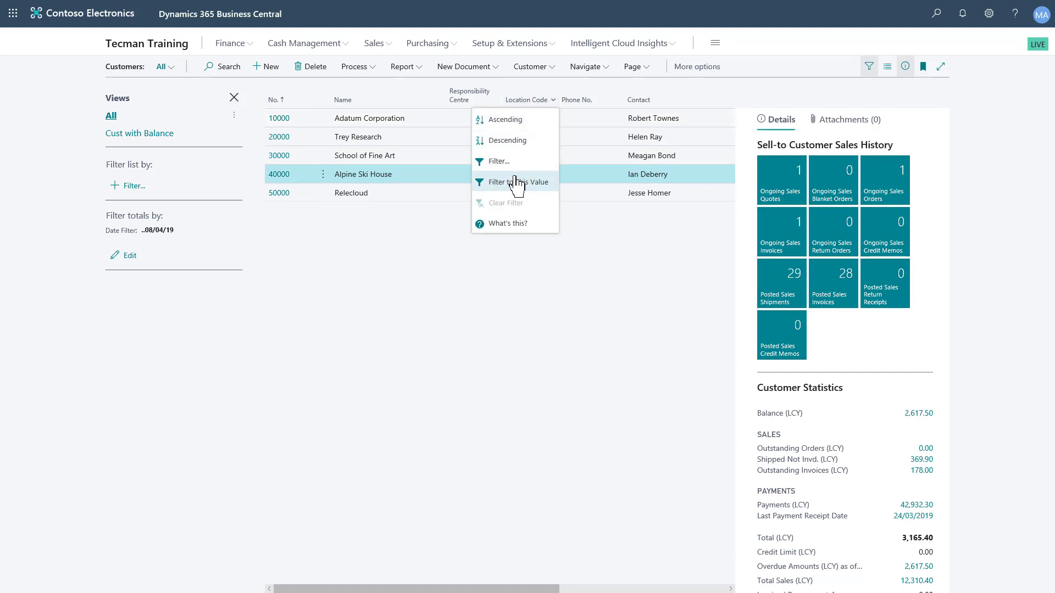
{"action": "left_click", "coordinate": [459, 258]}
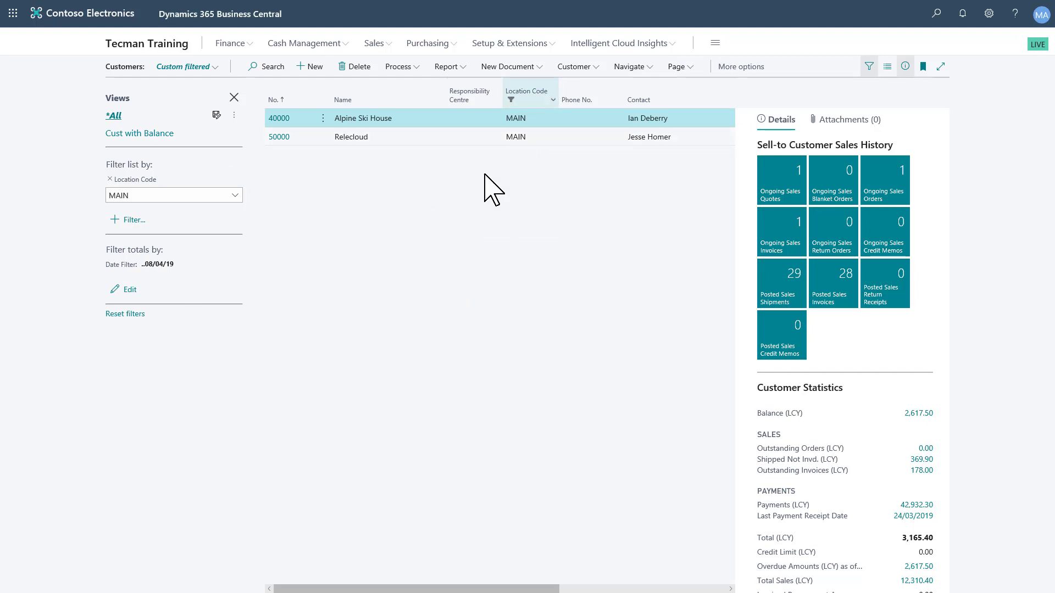
Save the MAIN-filtered list as a new view named 'Location = Main'
{"action": "left_click", "coordinate": [217, 118]}
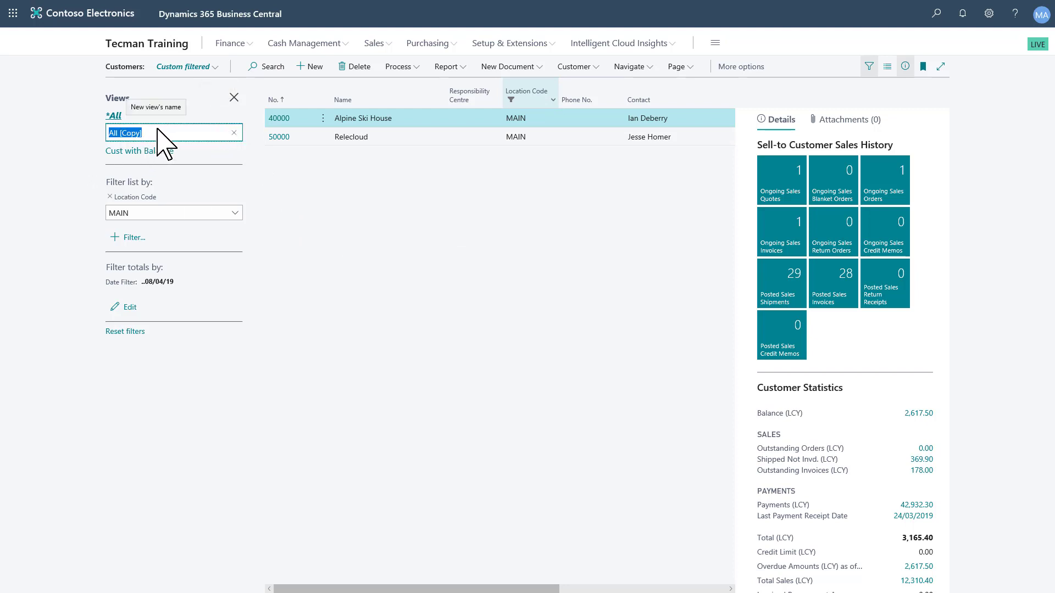
{"action": "type", "text": "Location = Main"}
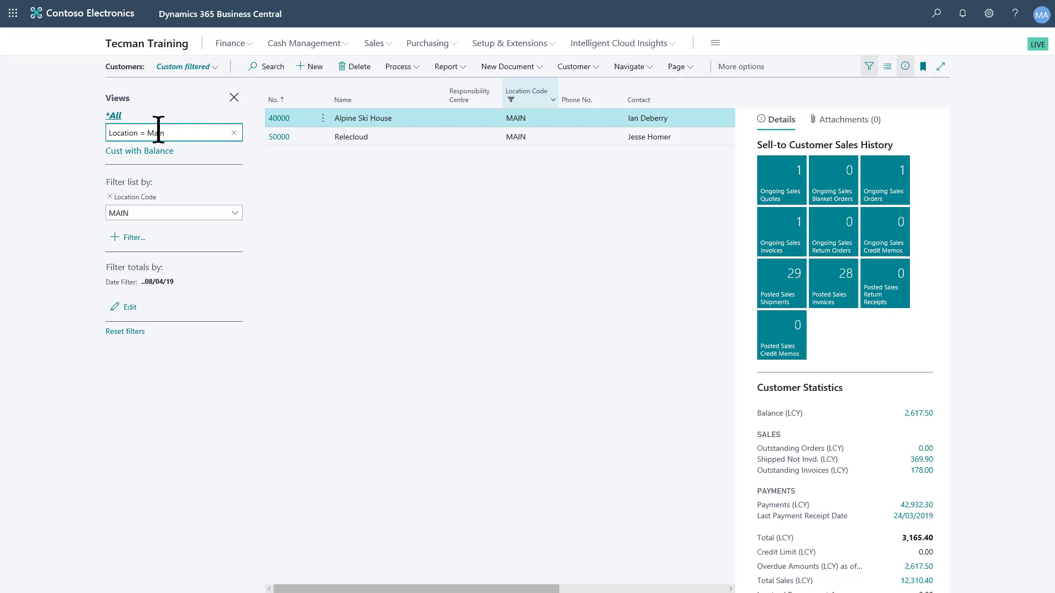
{"action": "key", "text": "Return"}
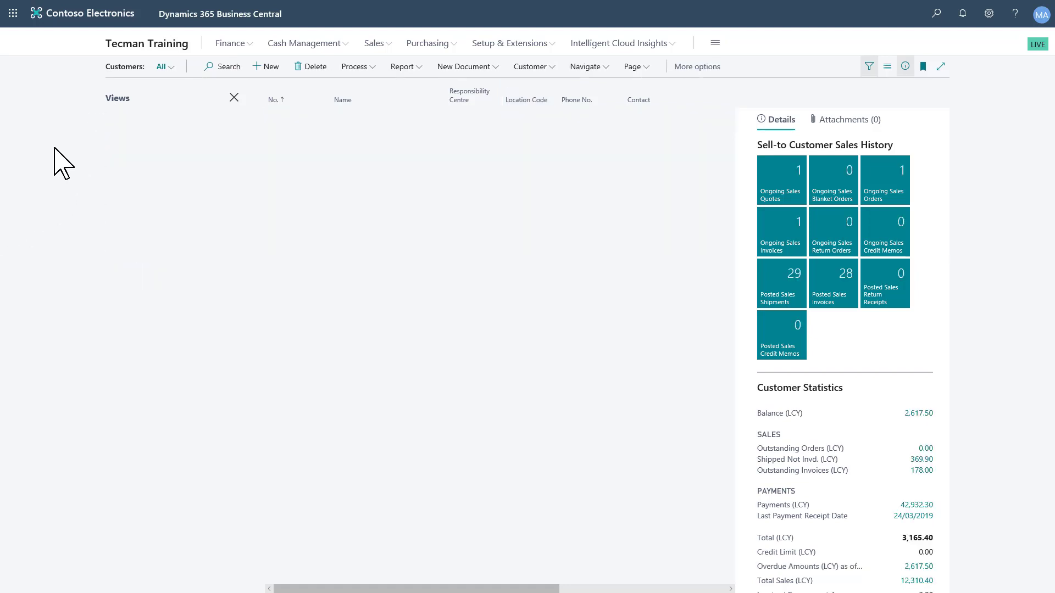
Check the Location = Main view, switch to Cust with Balance, and open the Excel export options
{"action": "left_click", "coordinate": [167, 67]}
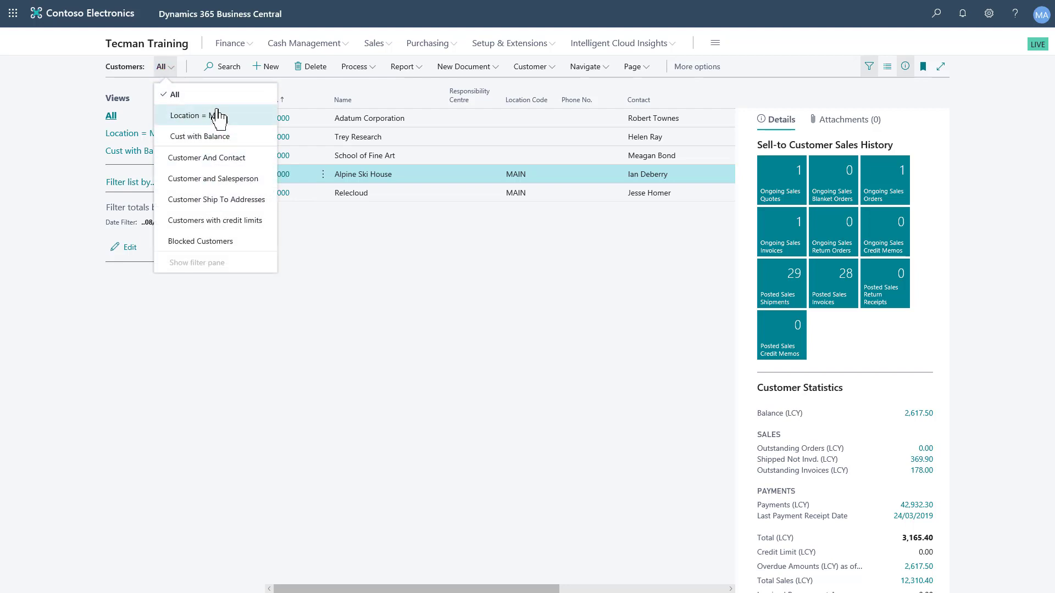
{"action": "left_click", "coordinate": [52, 144]}
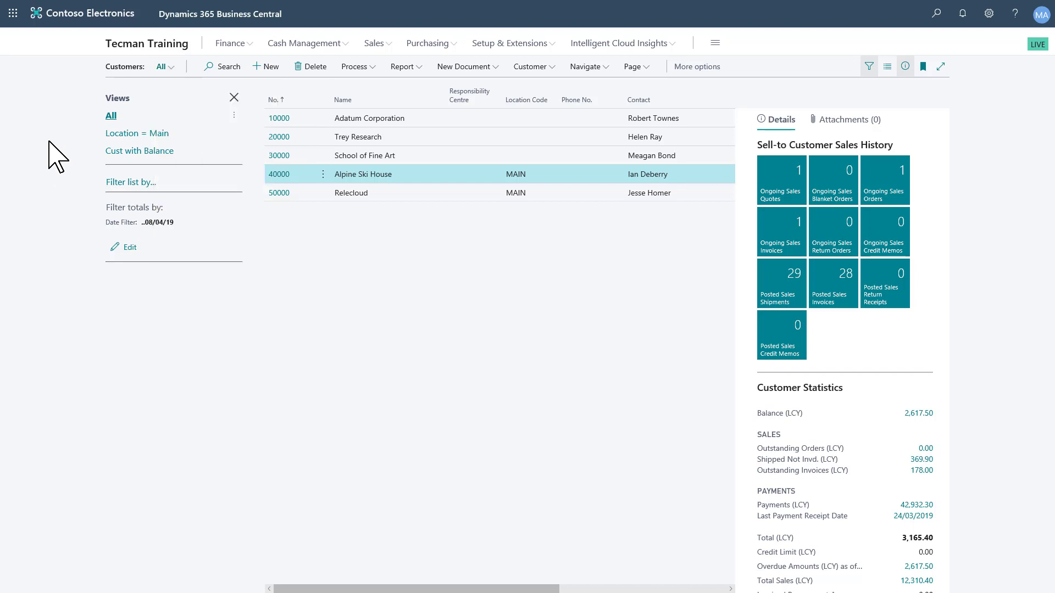
{"action": "left_click", "coordinate": [114, 134]}
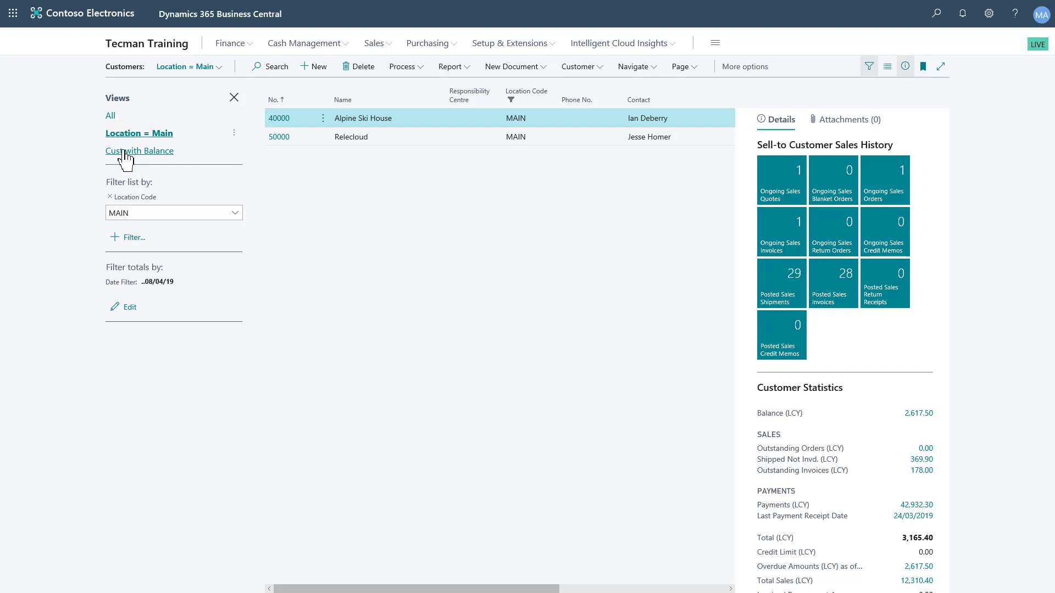
{"action": "left_click", "coordinate": [121, 151]}
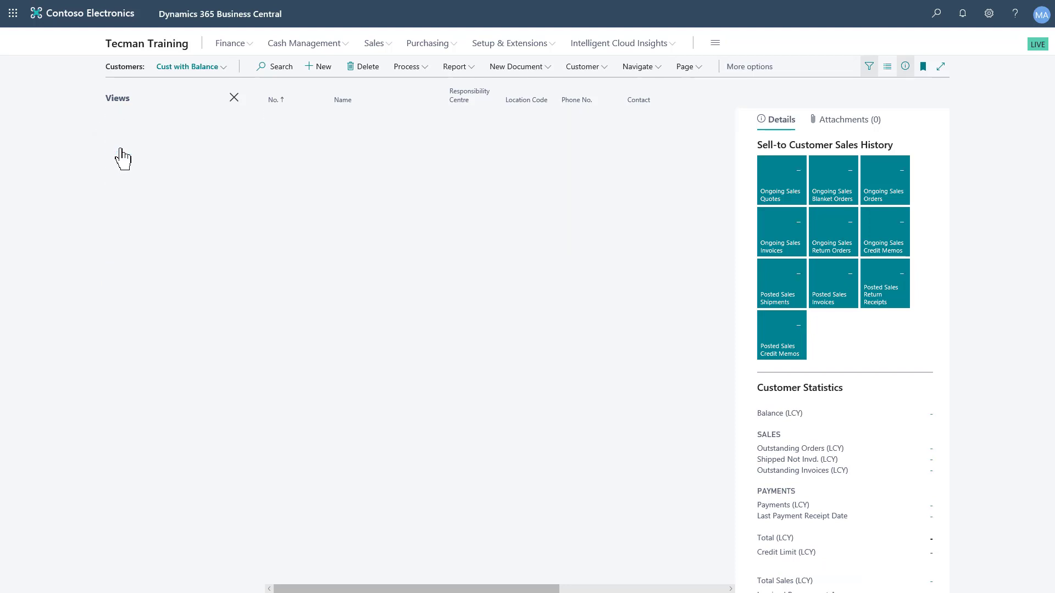
{"action": "left_click", "coordinate": [273, 213]}
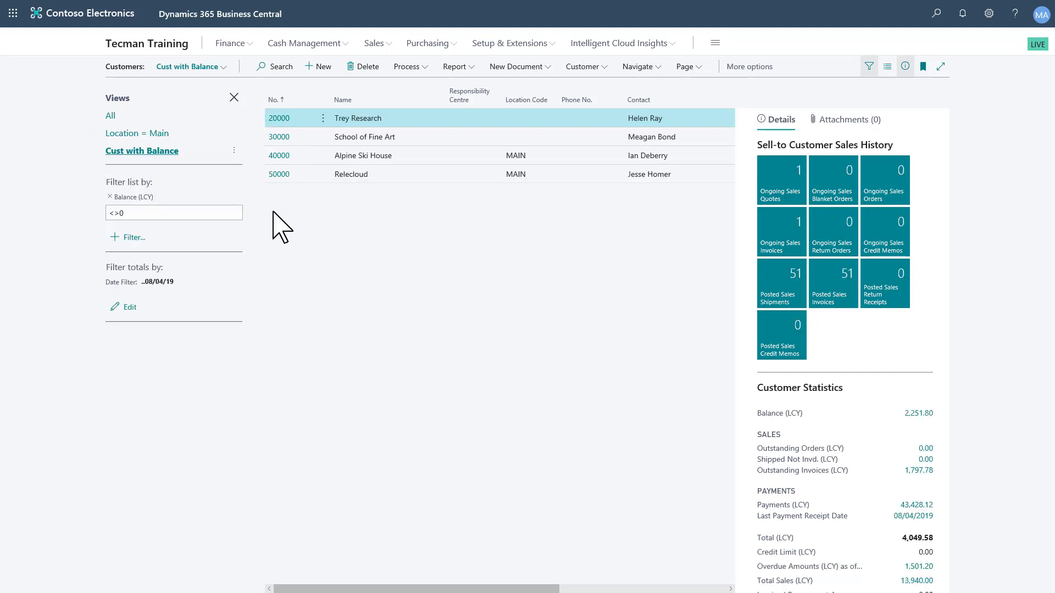
{"action": "left_click", "coordinate": [698, 69]}
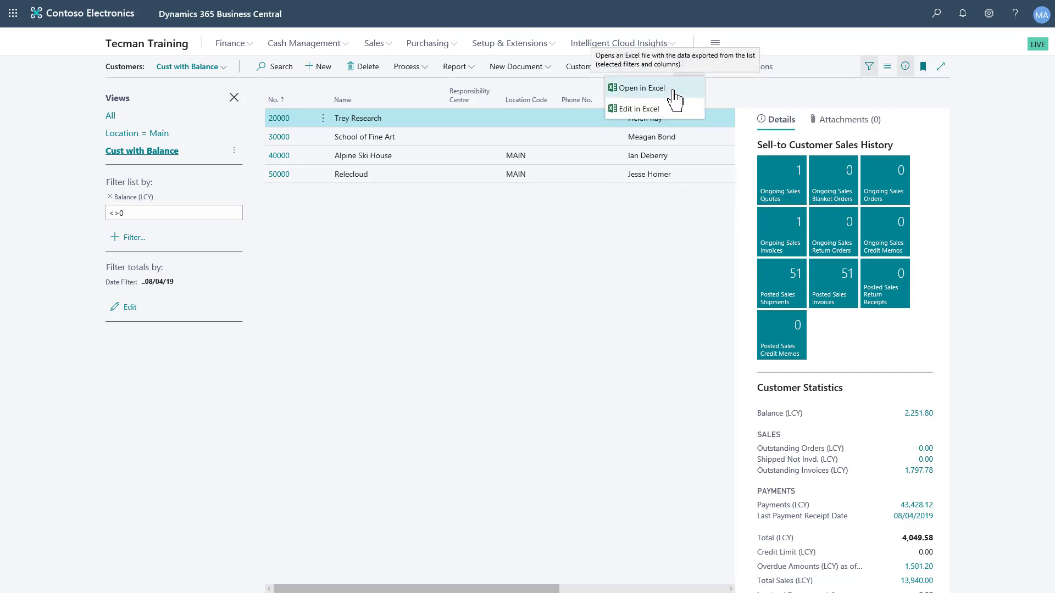